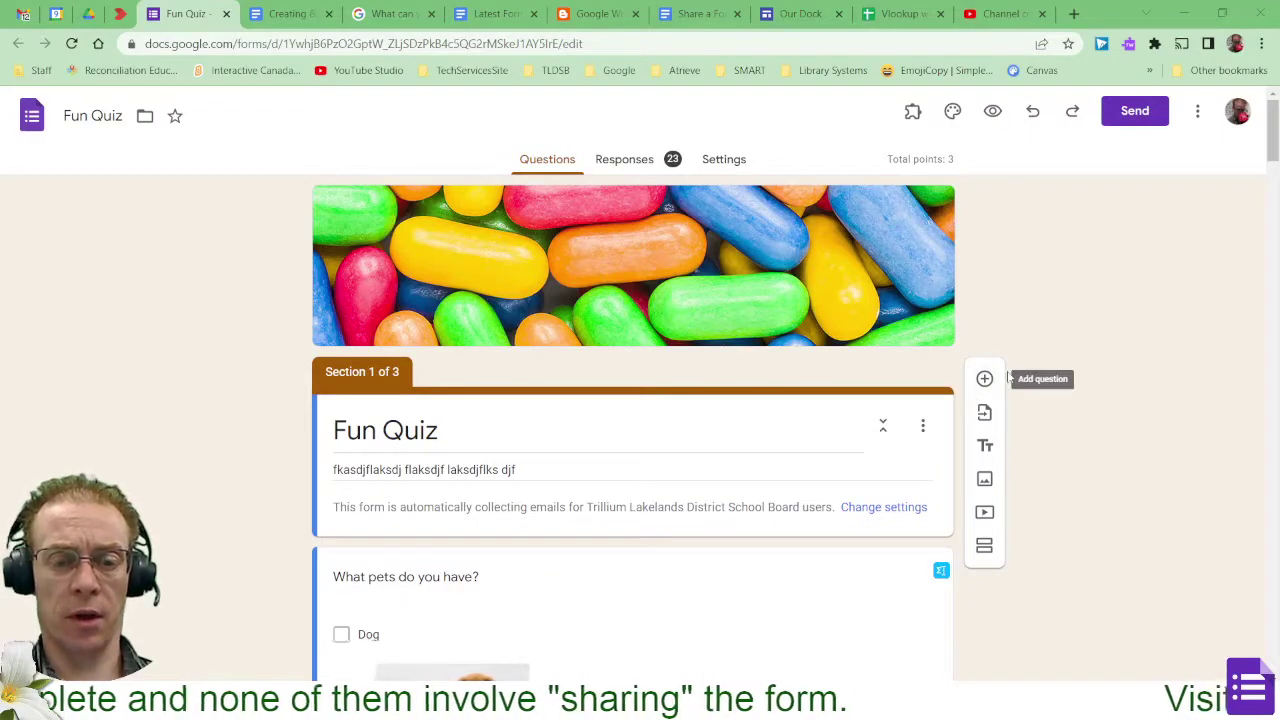
Step: Open the form's sending options and enter the recipient's email address, picked from the suggested contacts
left_click(1133, 112)
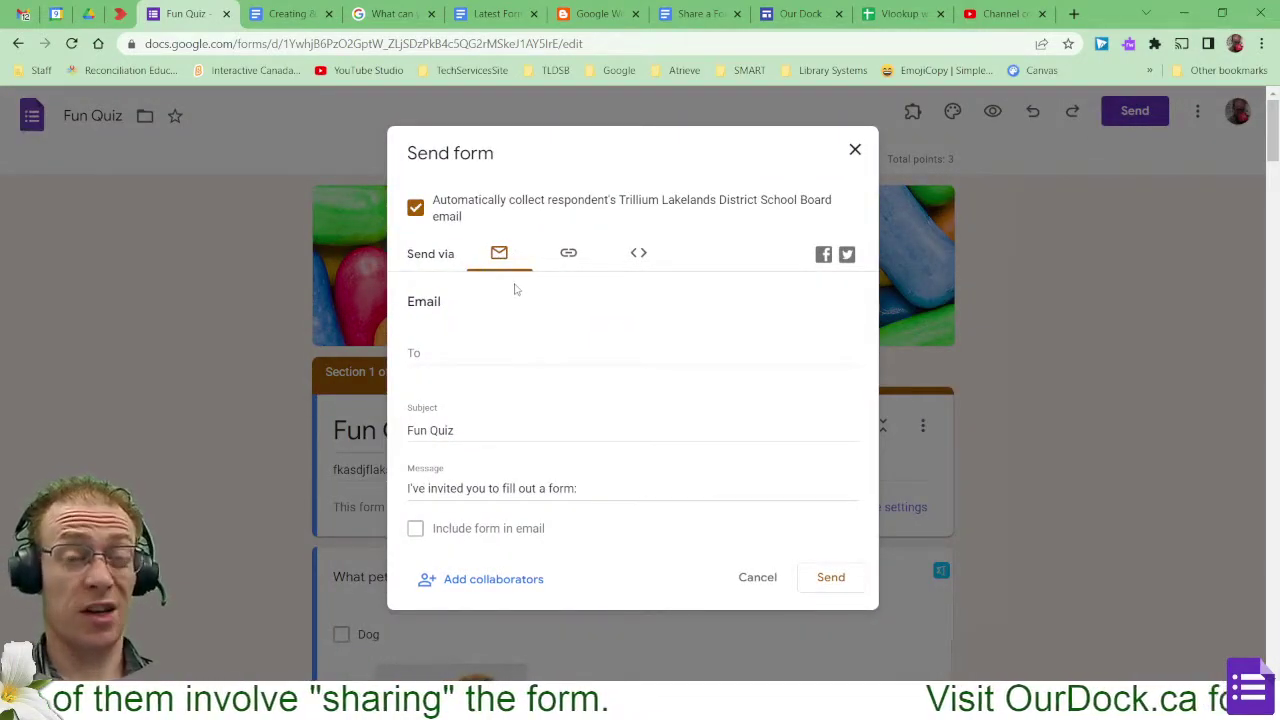
left_click(496, 352)
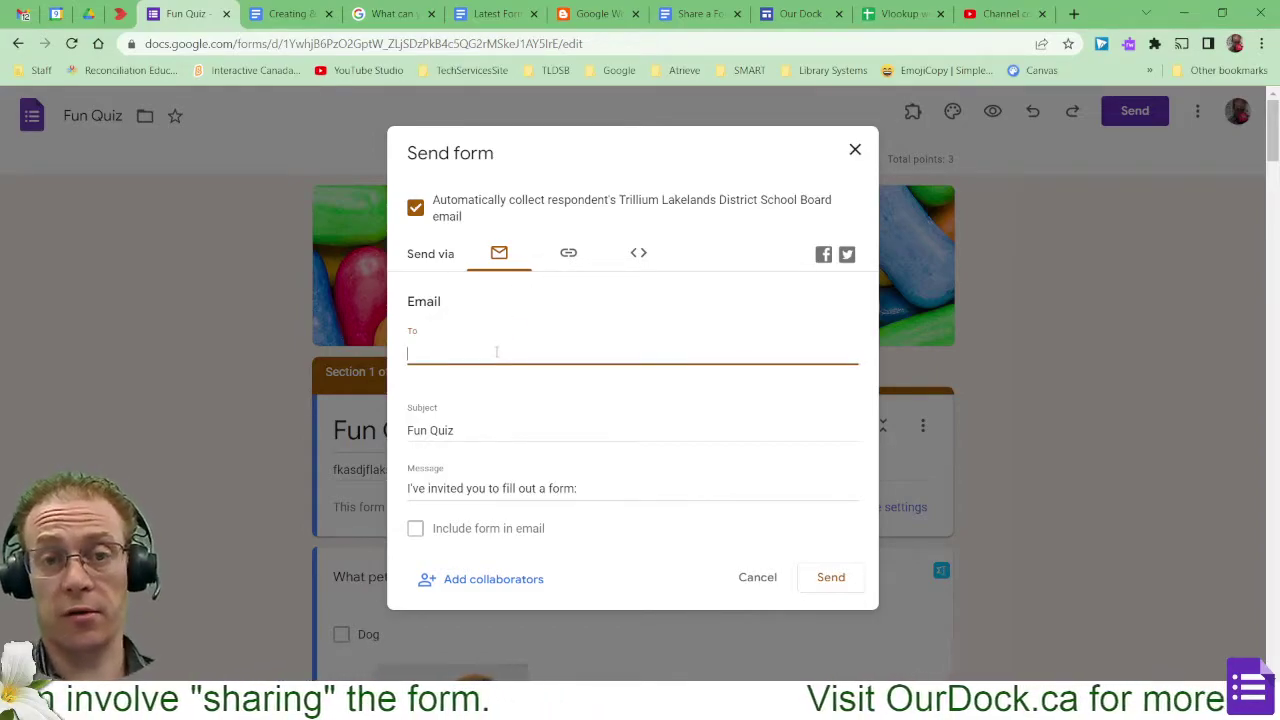
type("tindal")
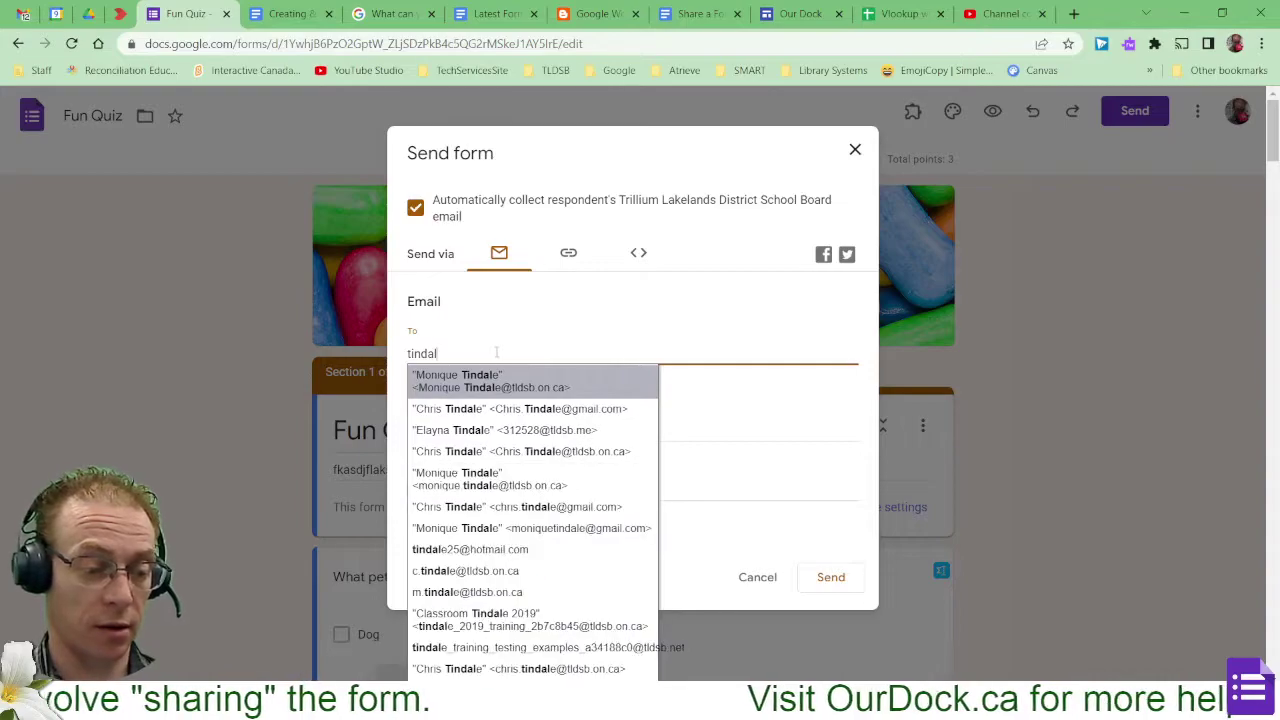
type("e")
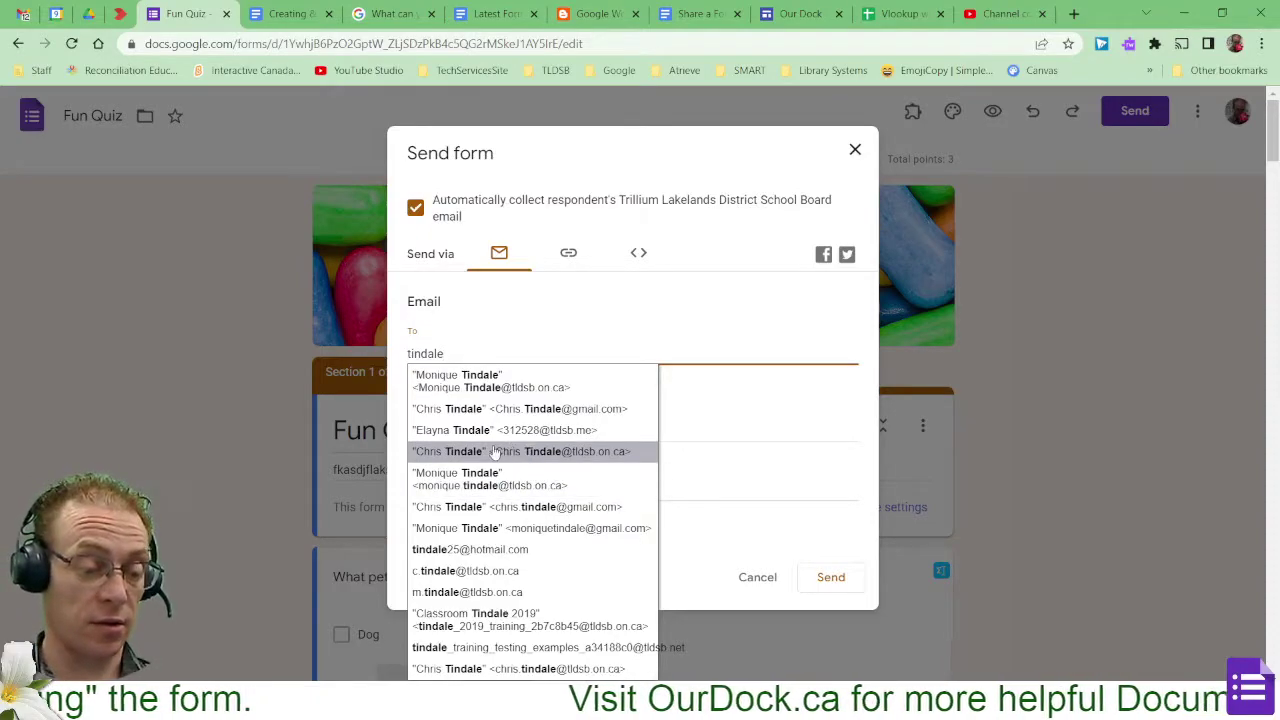
left_click(595, 452)
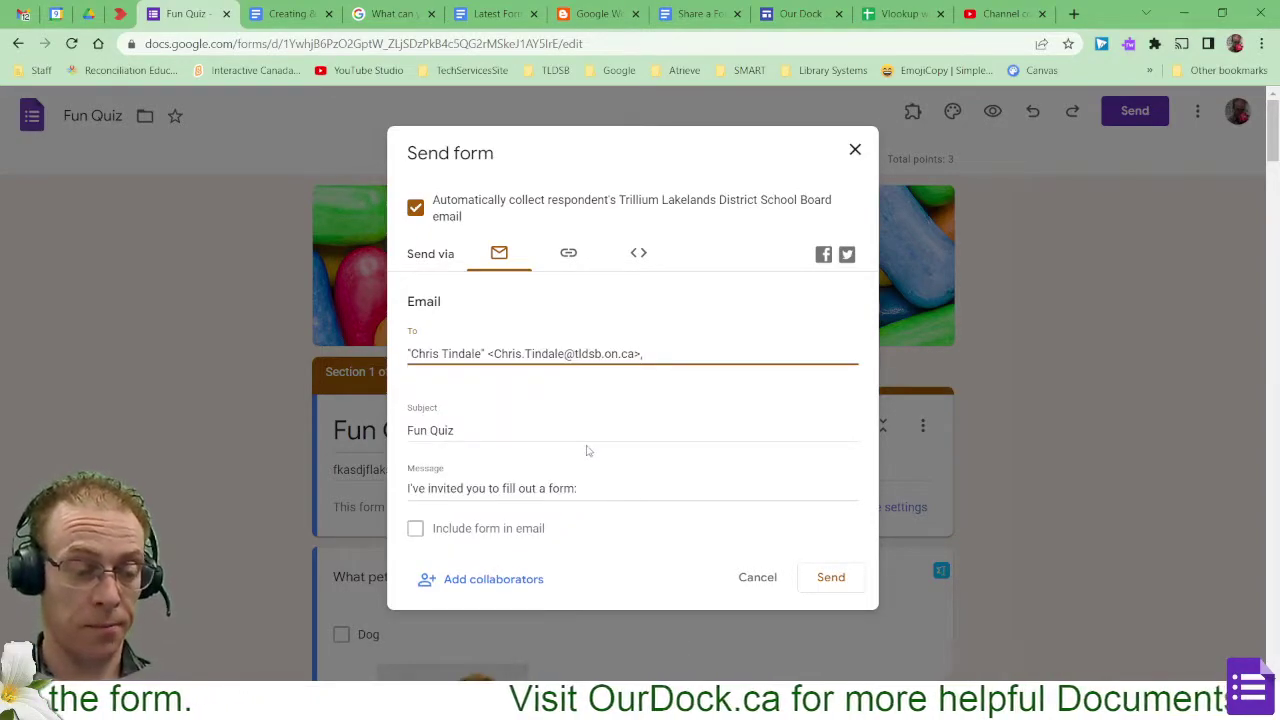
Step: Review the invitation email's subject, its message text and the option to include the form in the email
left_click(470, 430)
key("ctrl+a")
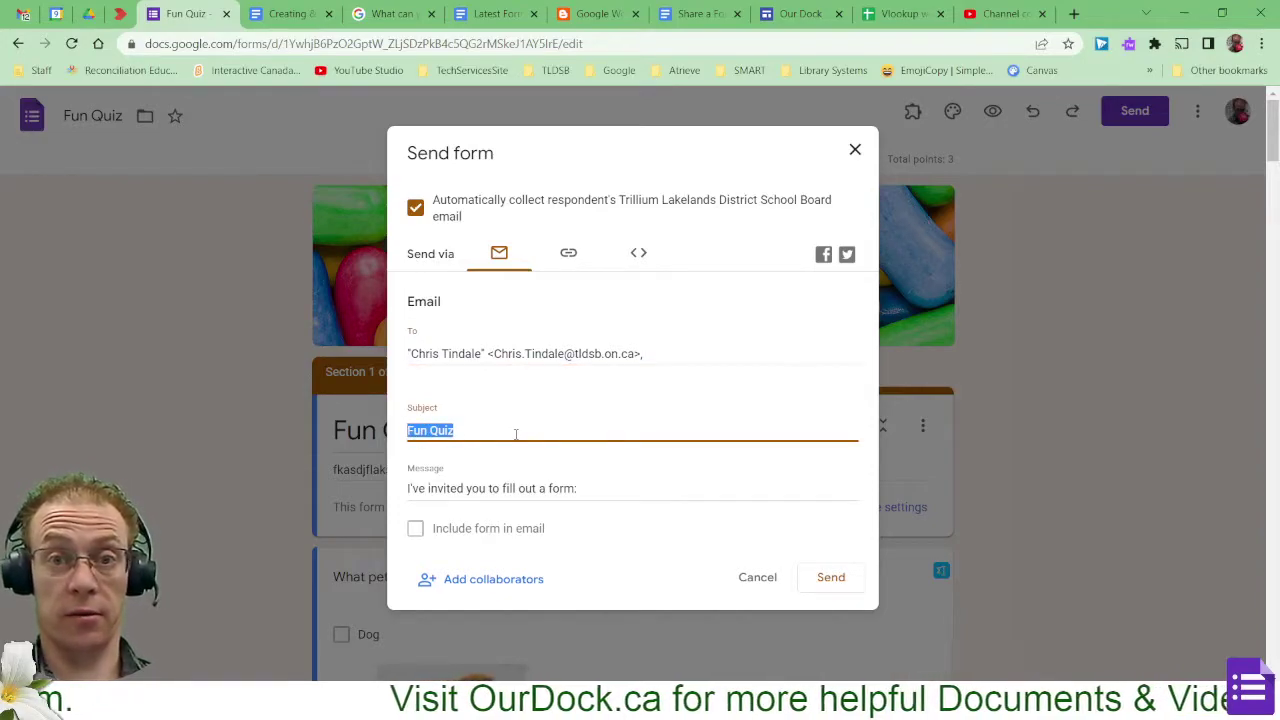
scroll(516, 433, "down", 1)
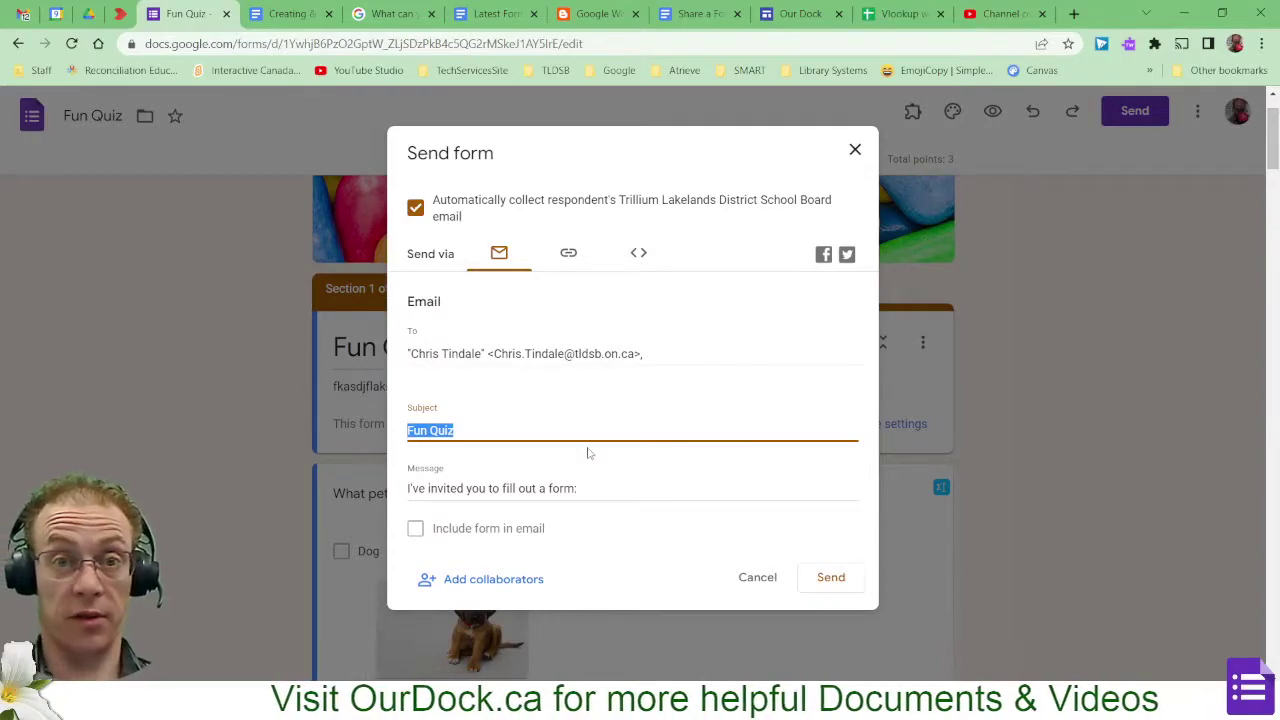
left_click(598, 492)
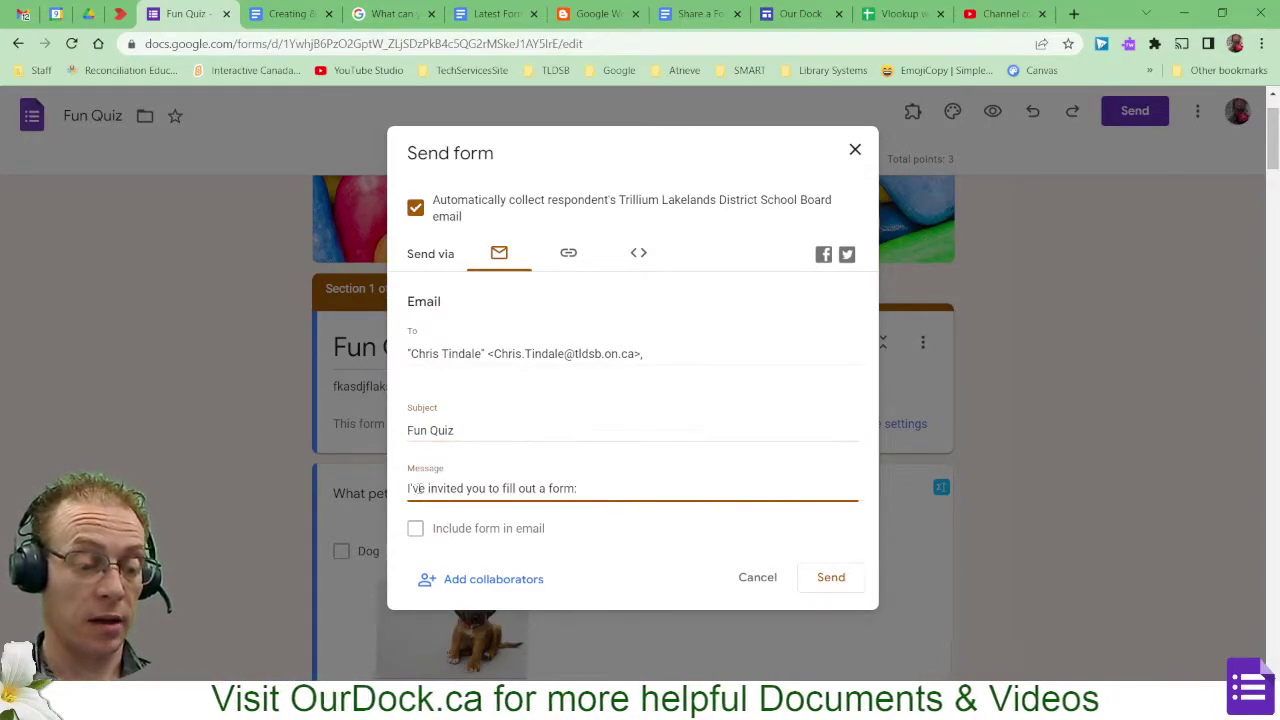
left_click_drag(407, 488, 594, 487)
scroll(594, 487, "down", 4)
scroll(594, 487, "up", 6)
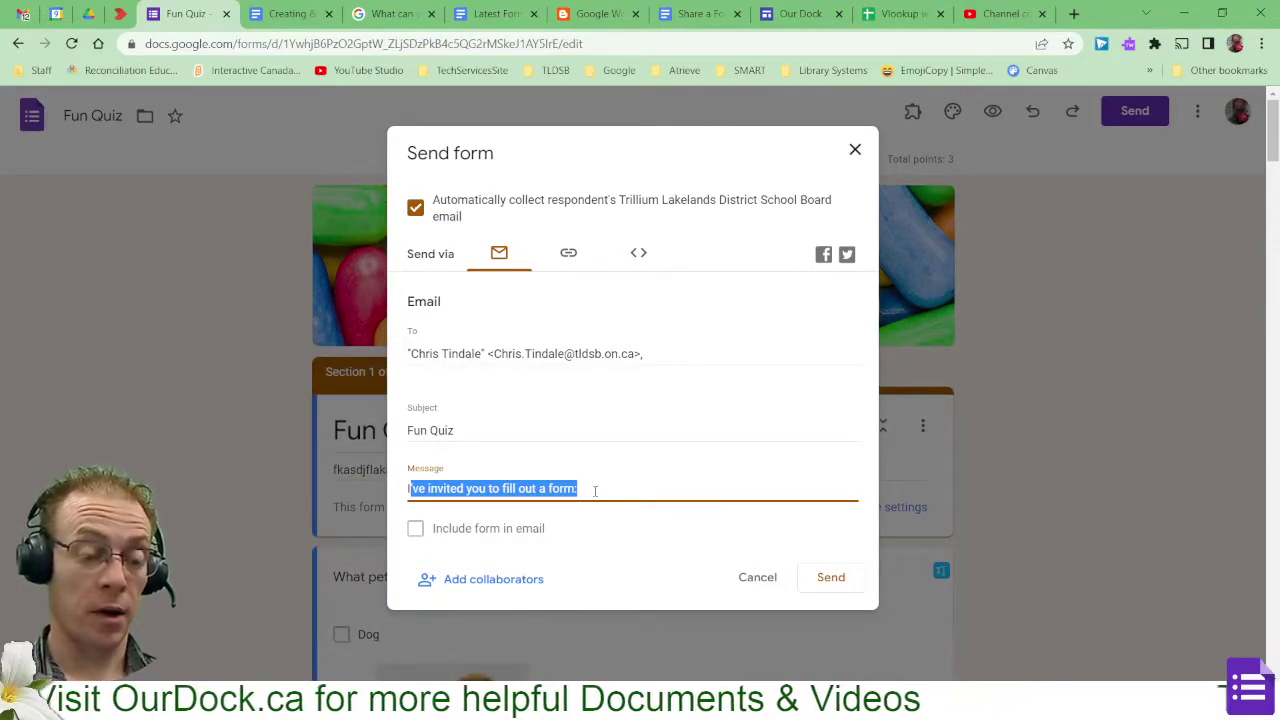
left_click(594, 488)
left_click(418, 540)
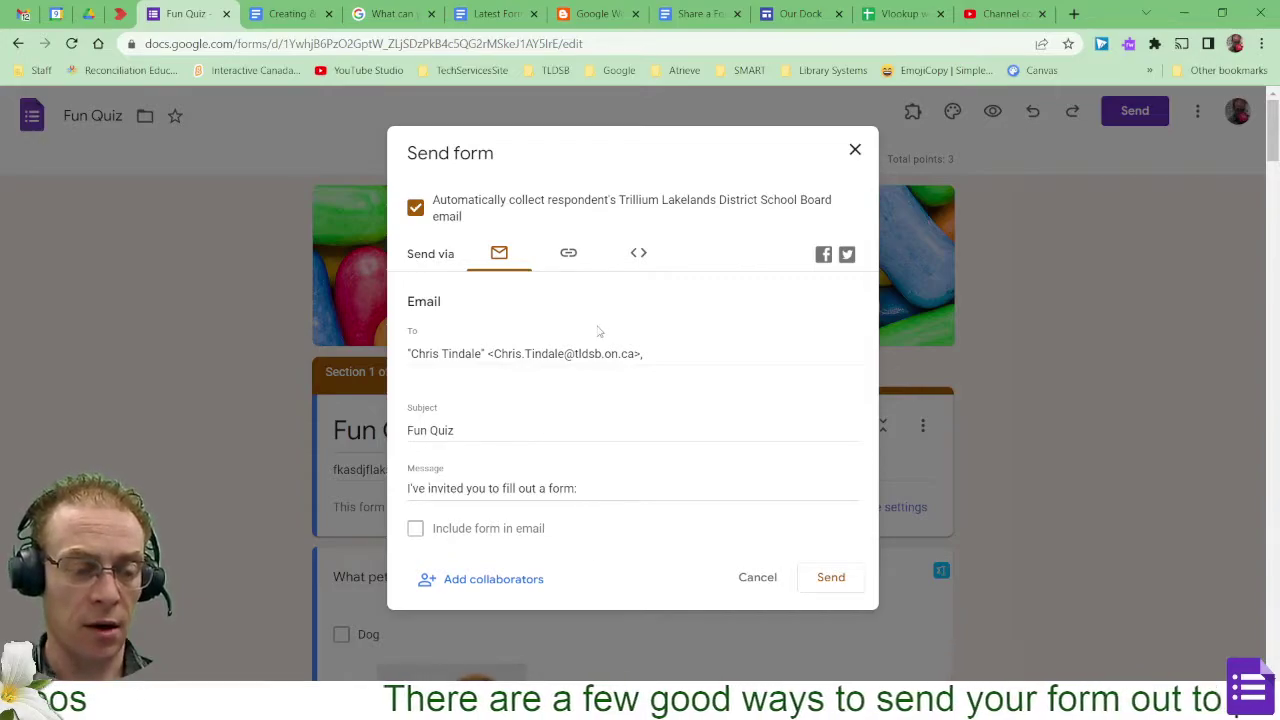
Step: Switch to sending the form by link, shorten the URL and copy it
left_click(568, 253)
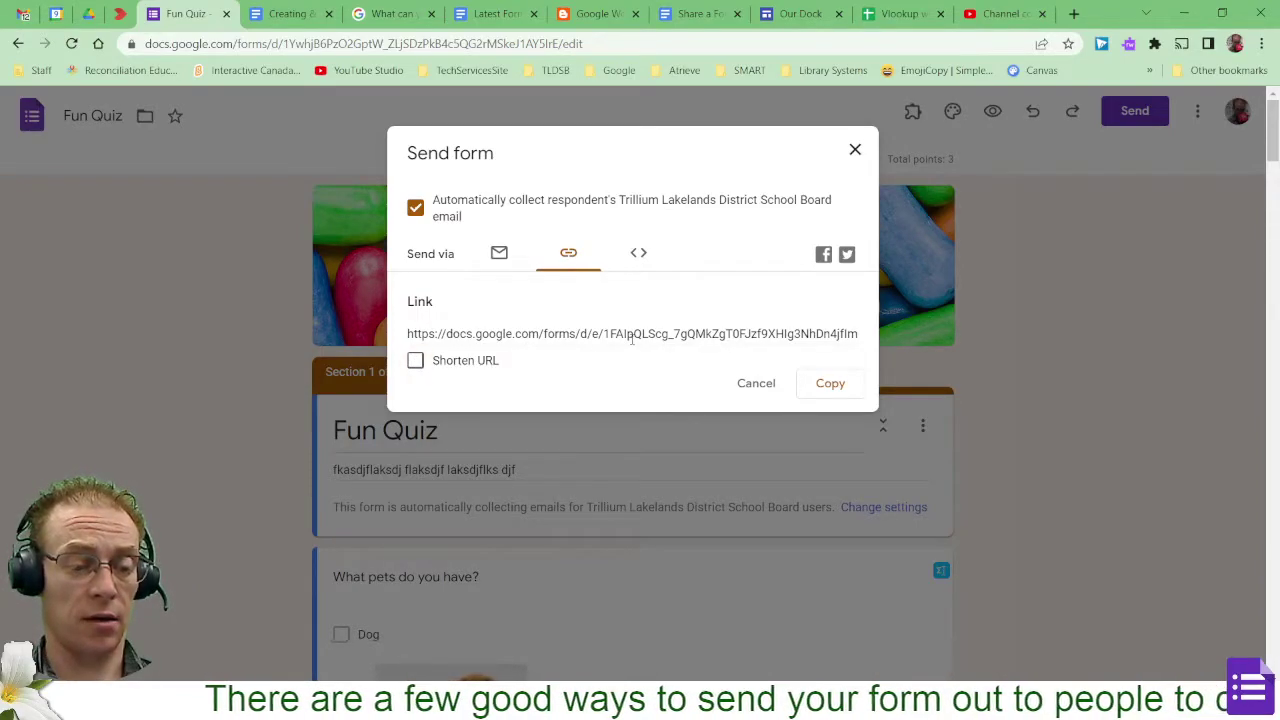
left_click(823, 383)
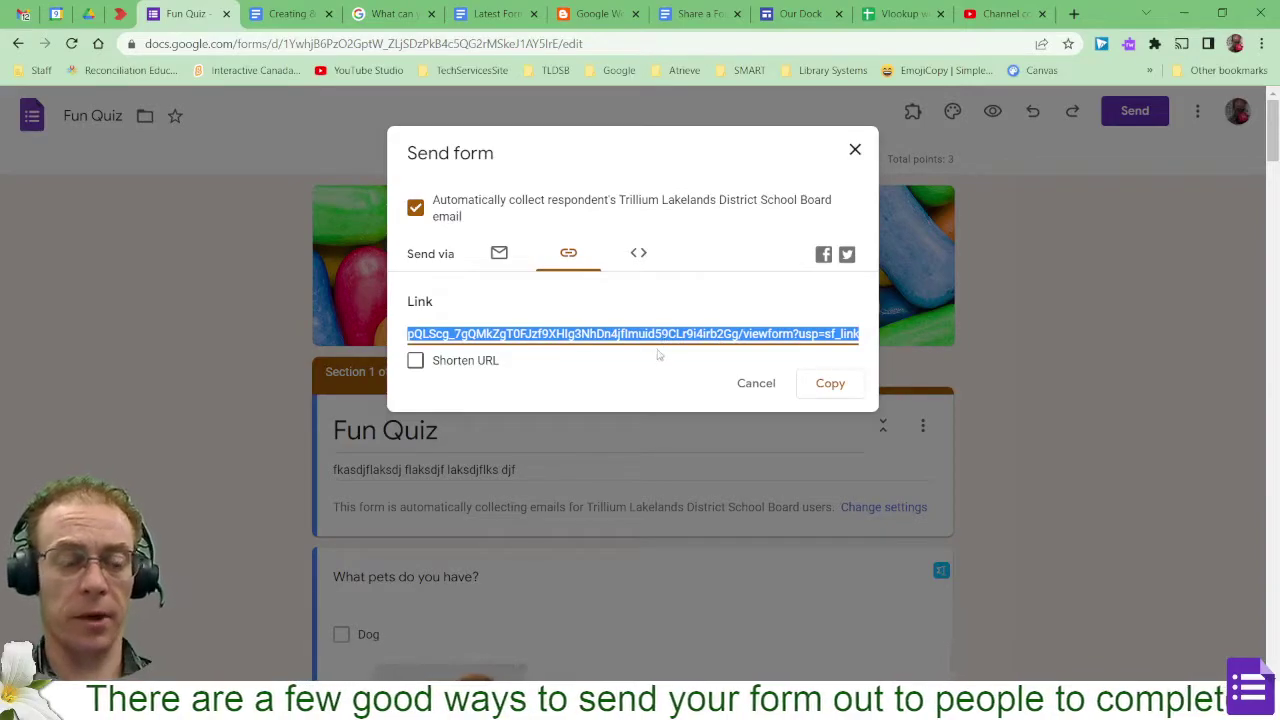
left_click(424, 365)
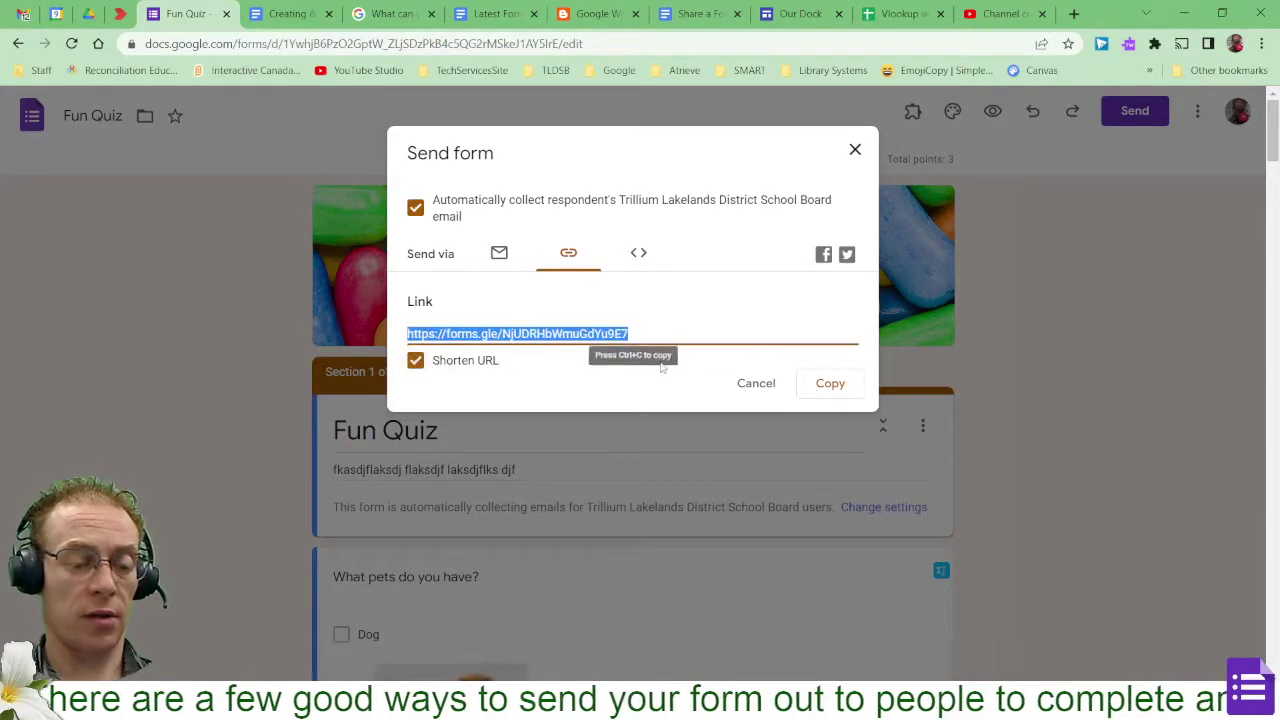
left_click(830, 385)
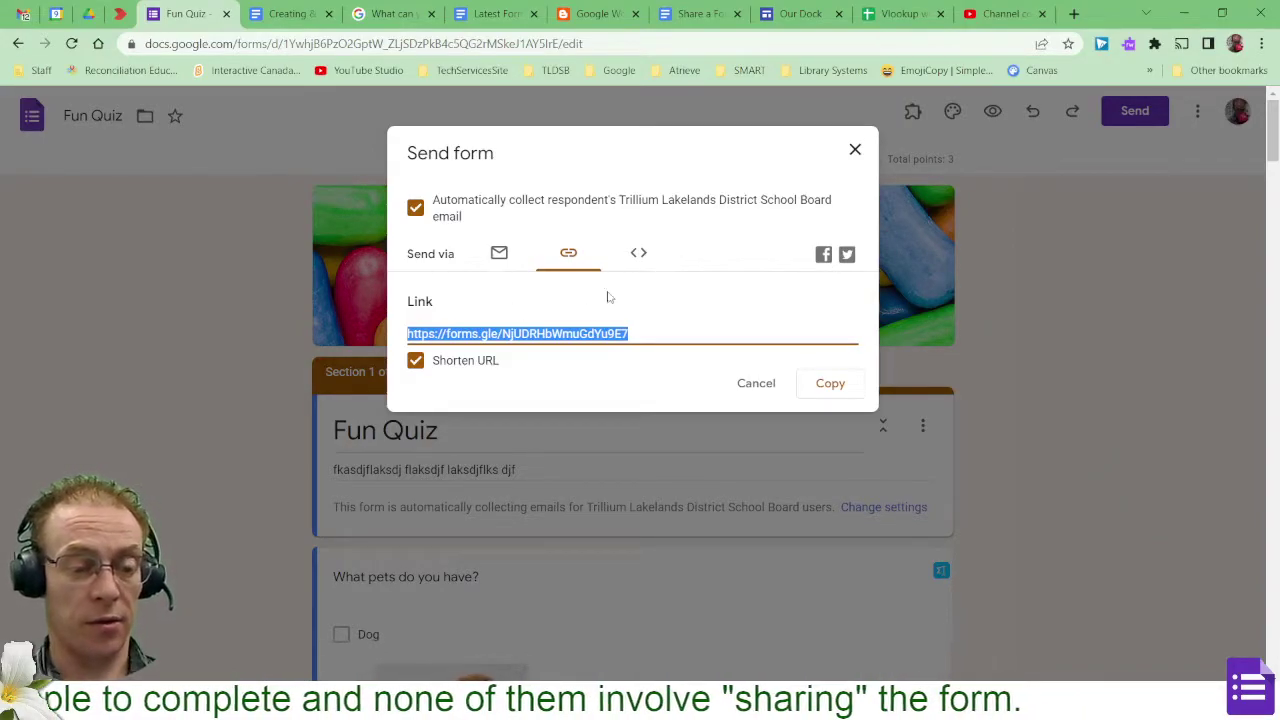
Step: Look at the HTML embed option, copy the form's shortened link again and close the sending options
left_click(638, 254)
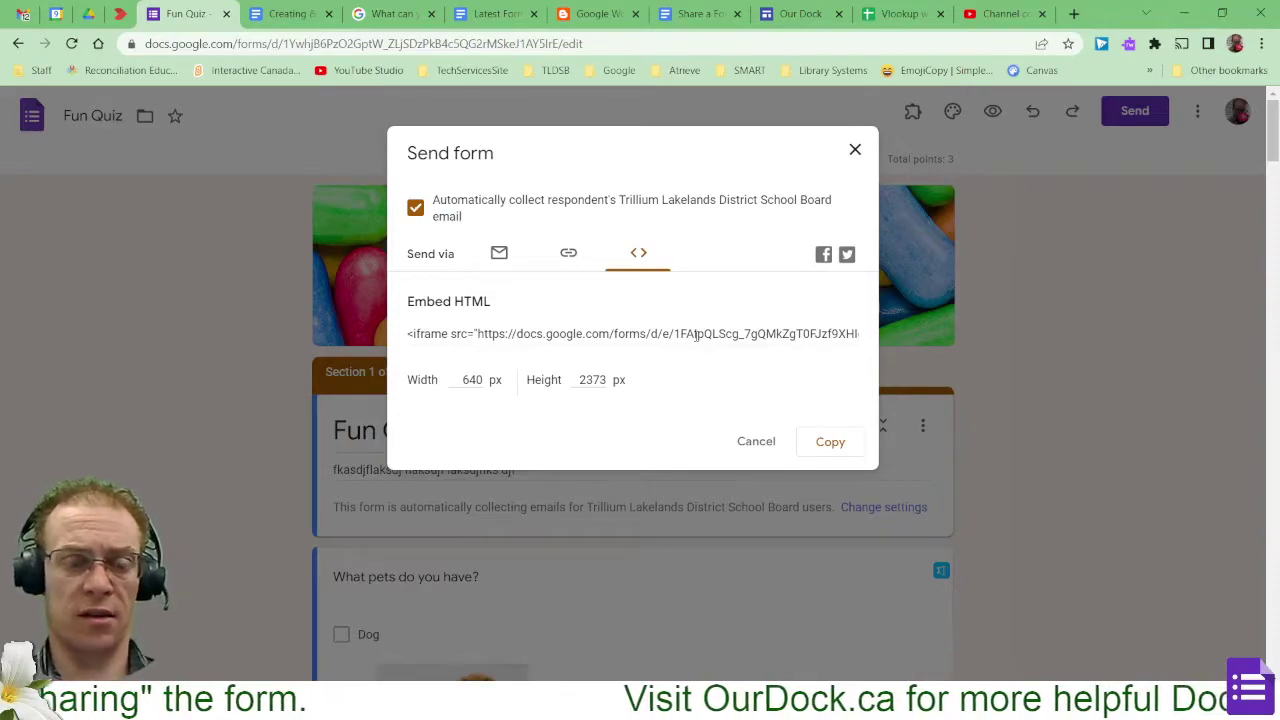
left_click(568, 254)
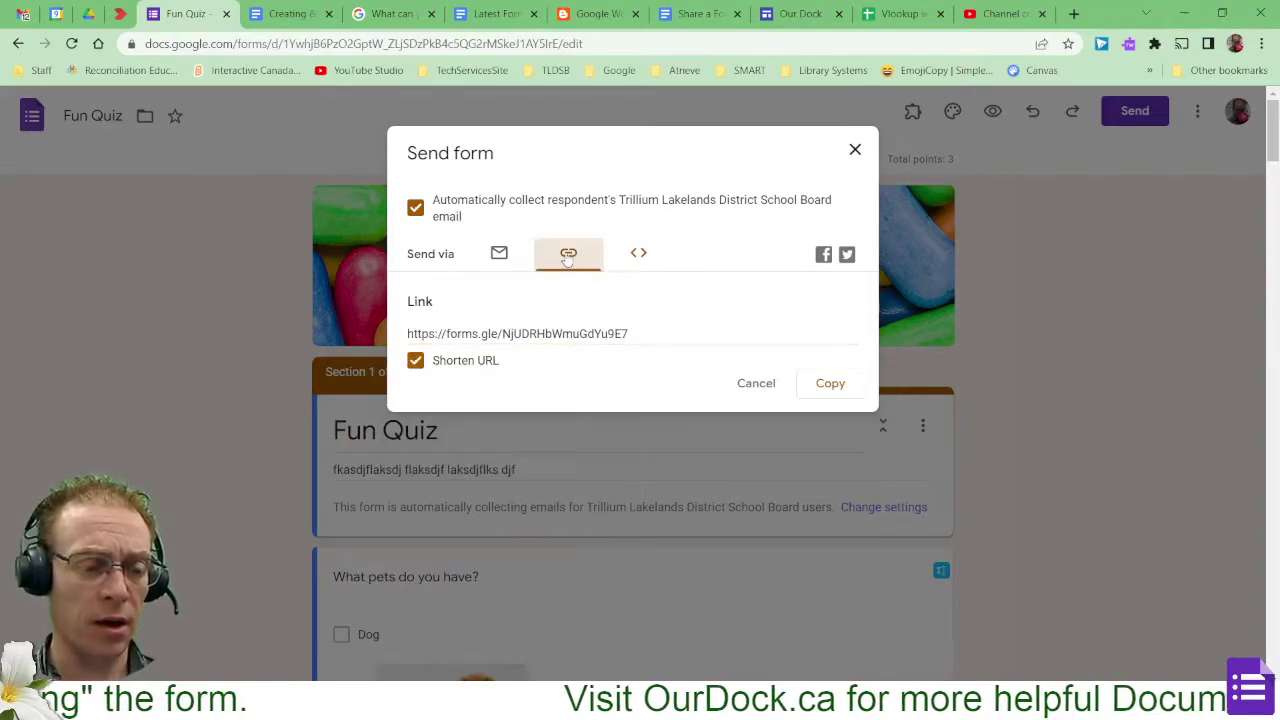
left_click(830, 383)
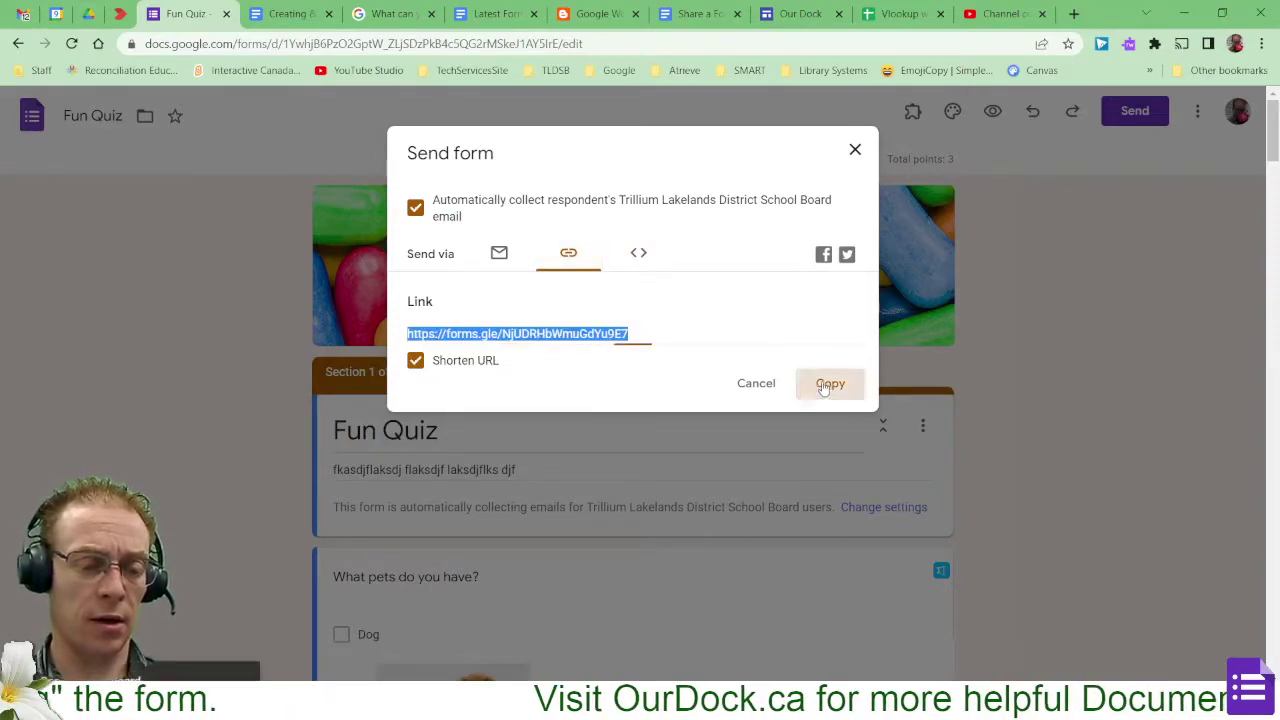
left_click(756, 384)
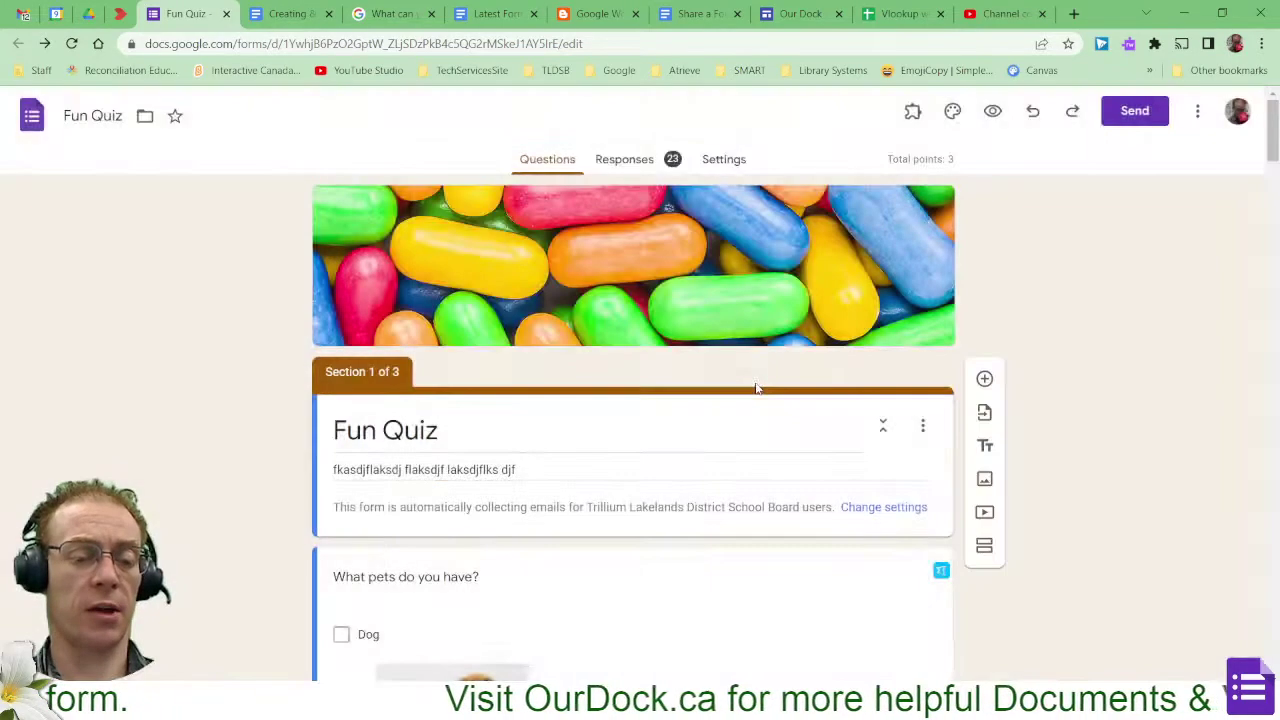
Step: Open the copied form link in a new browser tab
left_click(1074, 13)
right_click(842, 44)
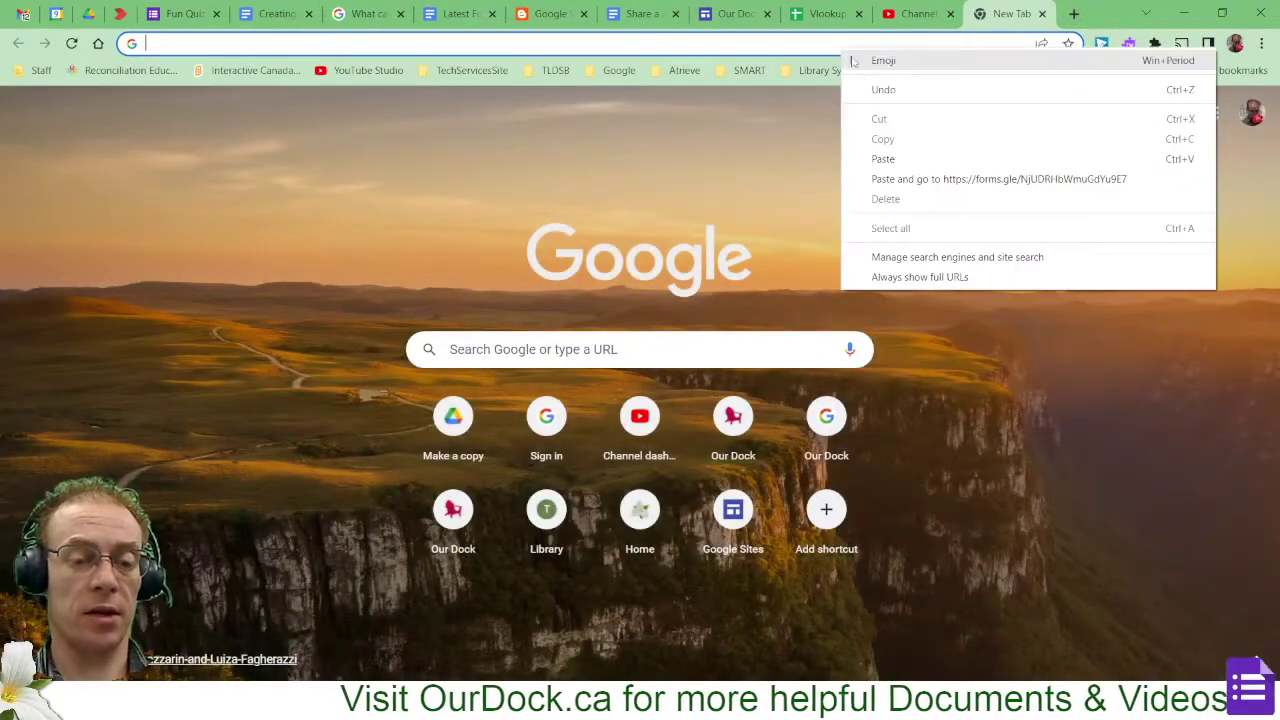
left_click(910, 180)
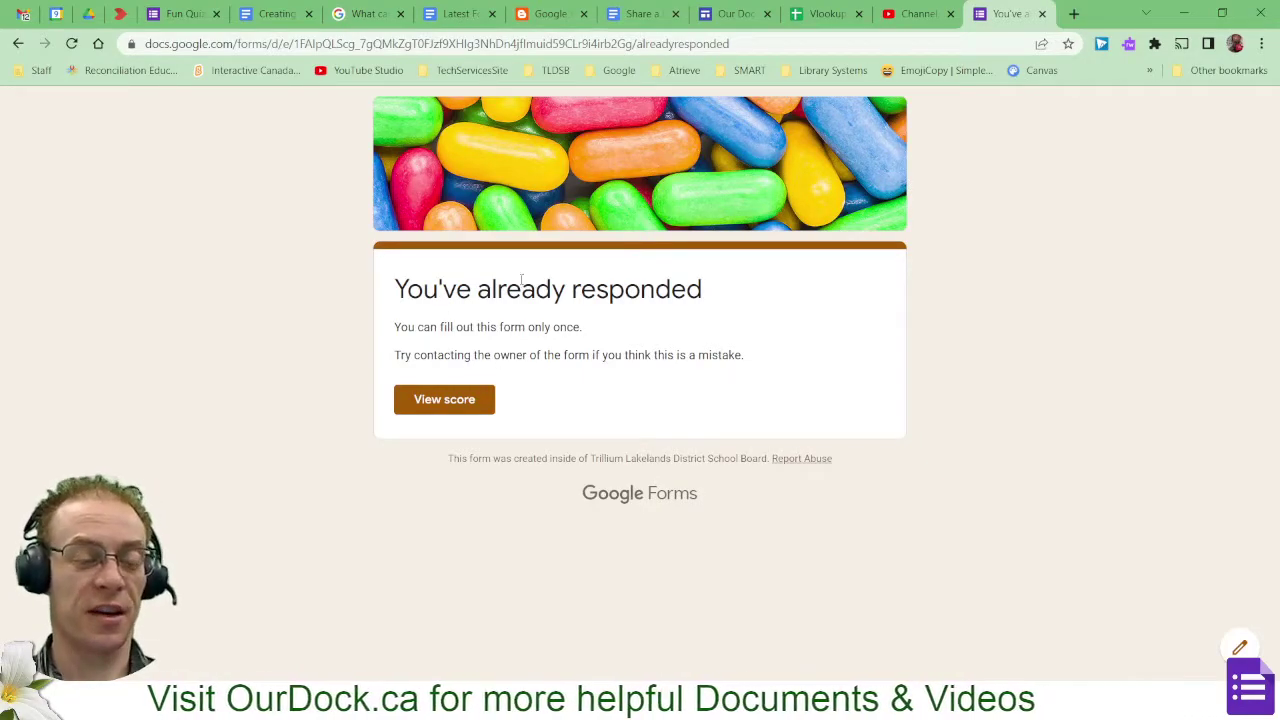
Step: Return to the Fun Quiz editor and inspect its collaborator list, including the access choices for an existing editor
left_click(176, 13)
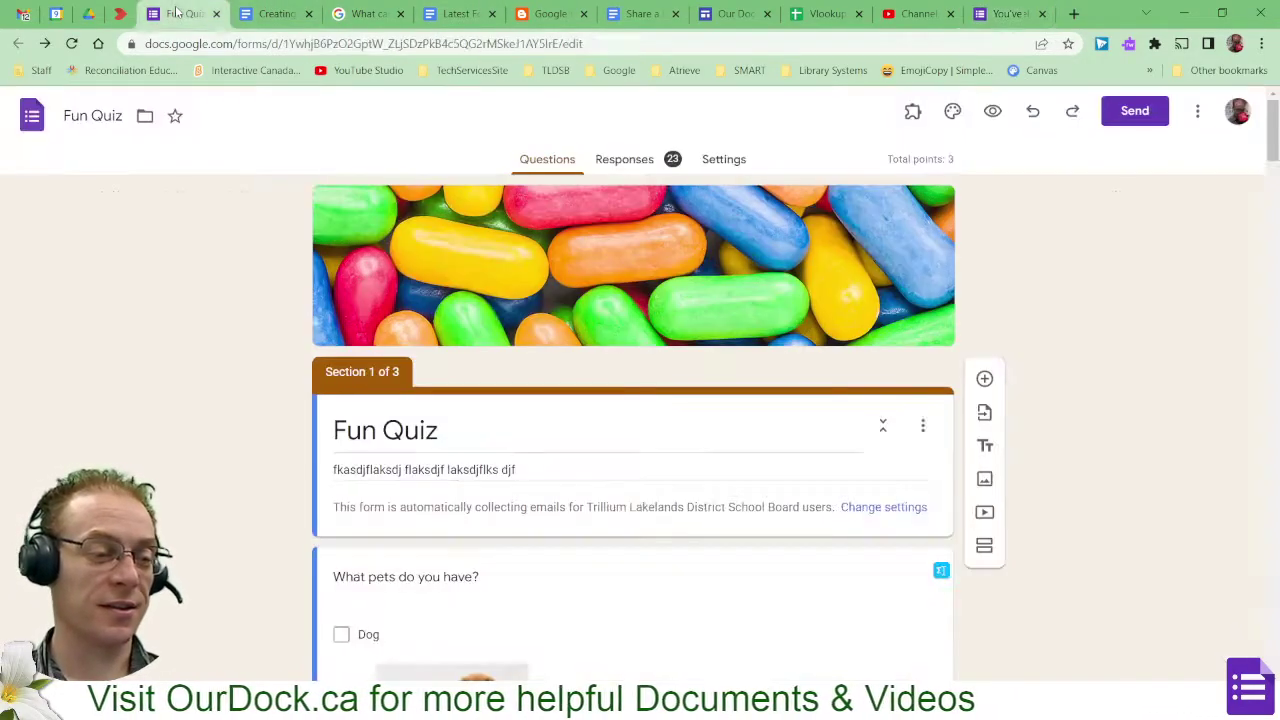
left_click(1199, 113)
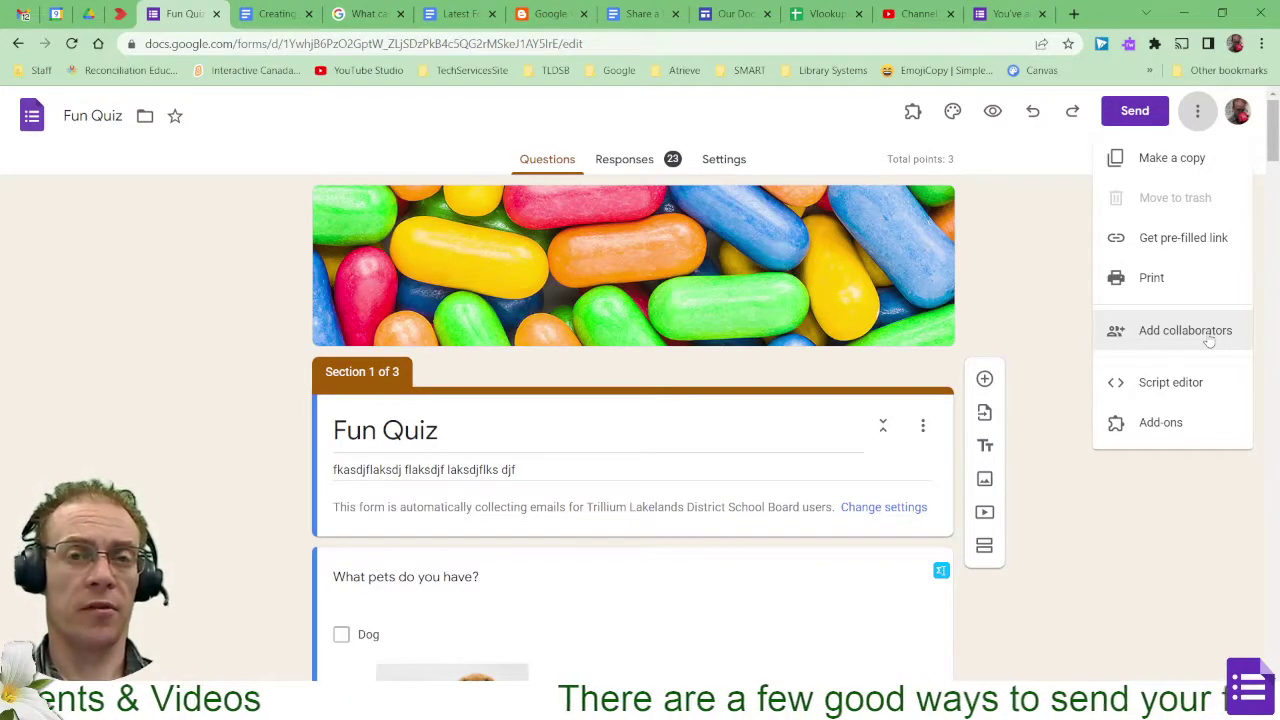
scroll(459, 440, "down", 3)
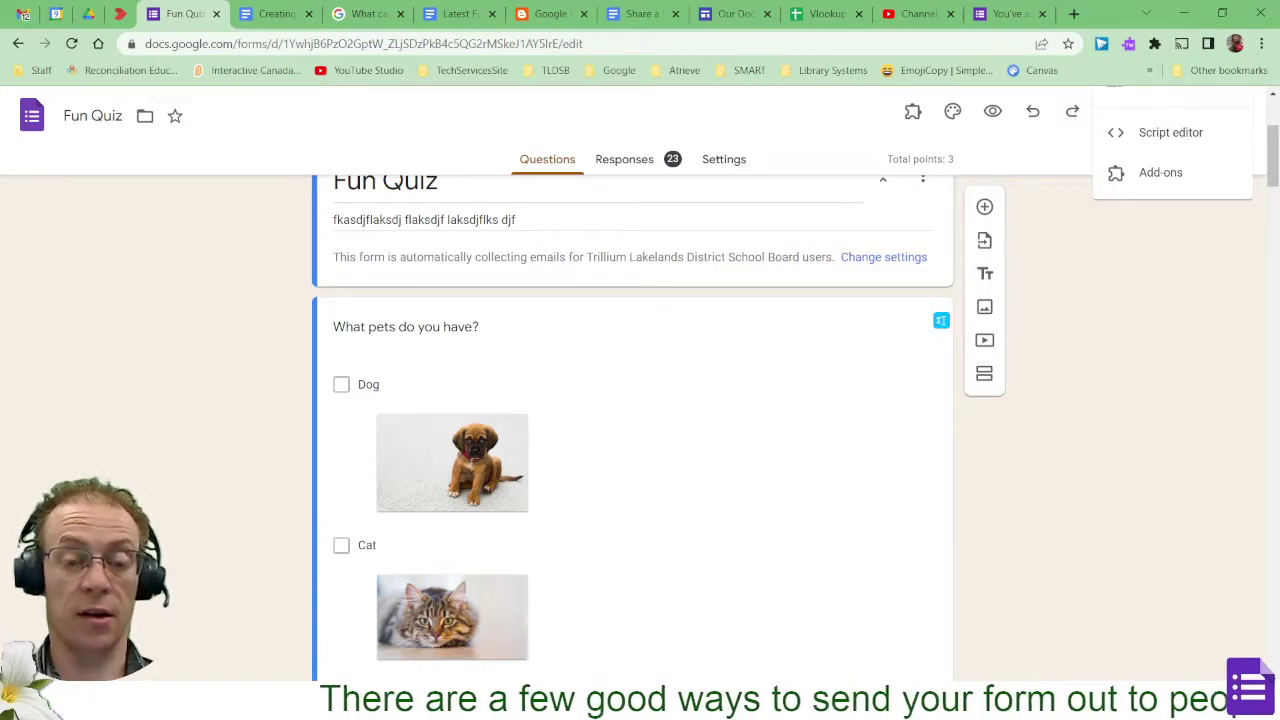
scroll(1259, 547, "up", 3)
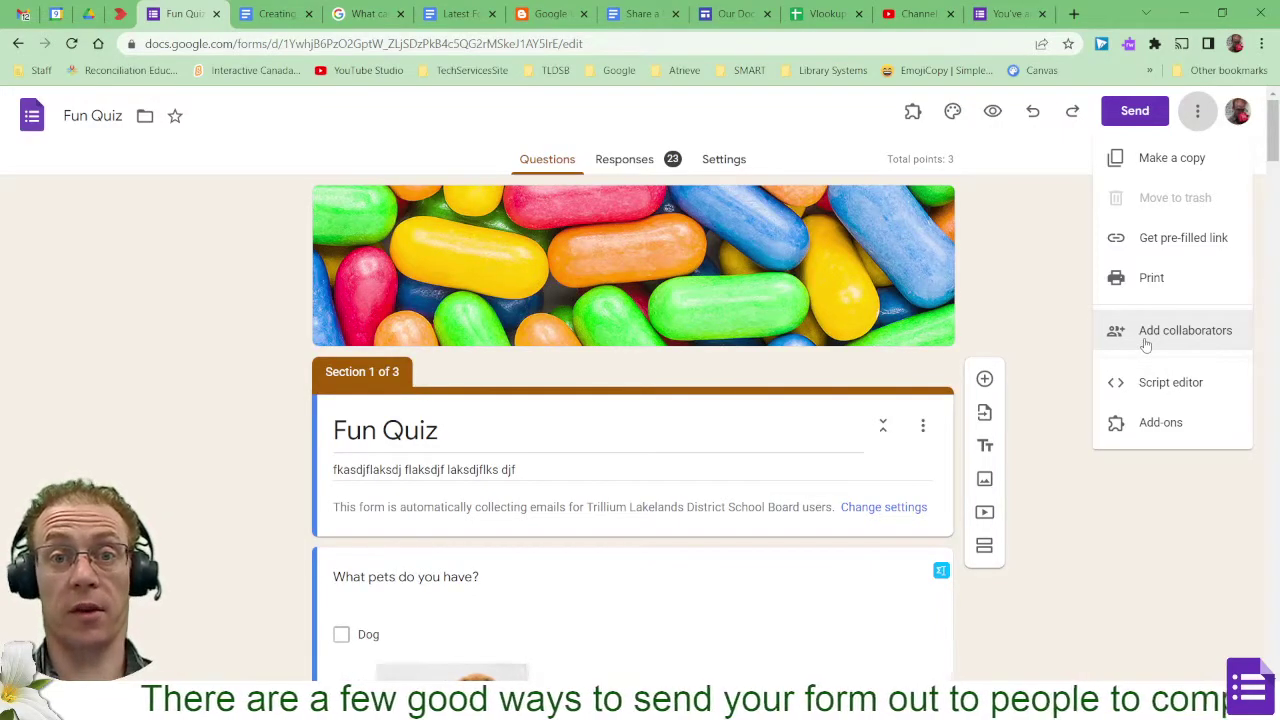
left_click(1170, 332)
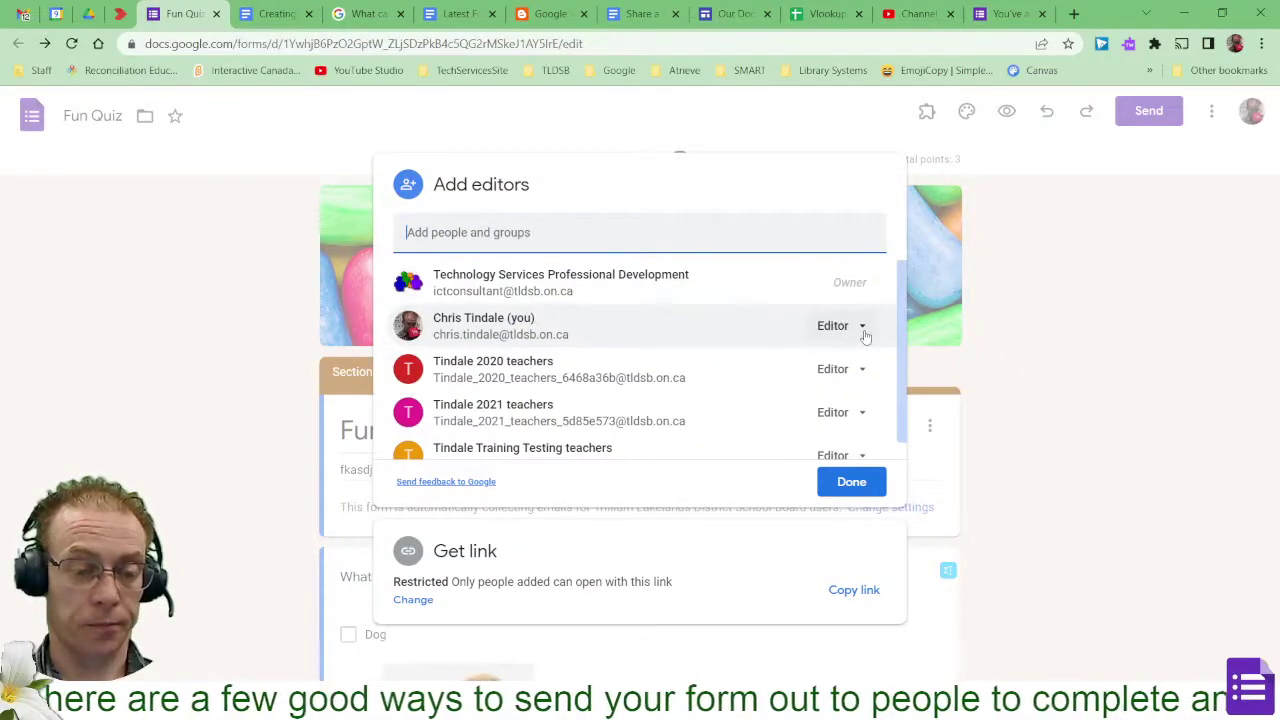
left_click(860, 327)
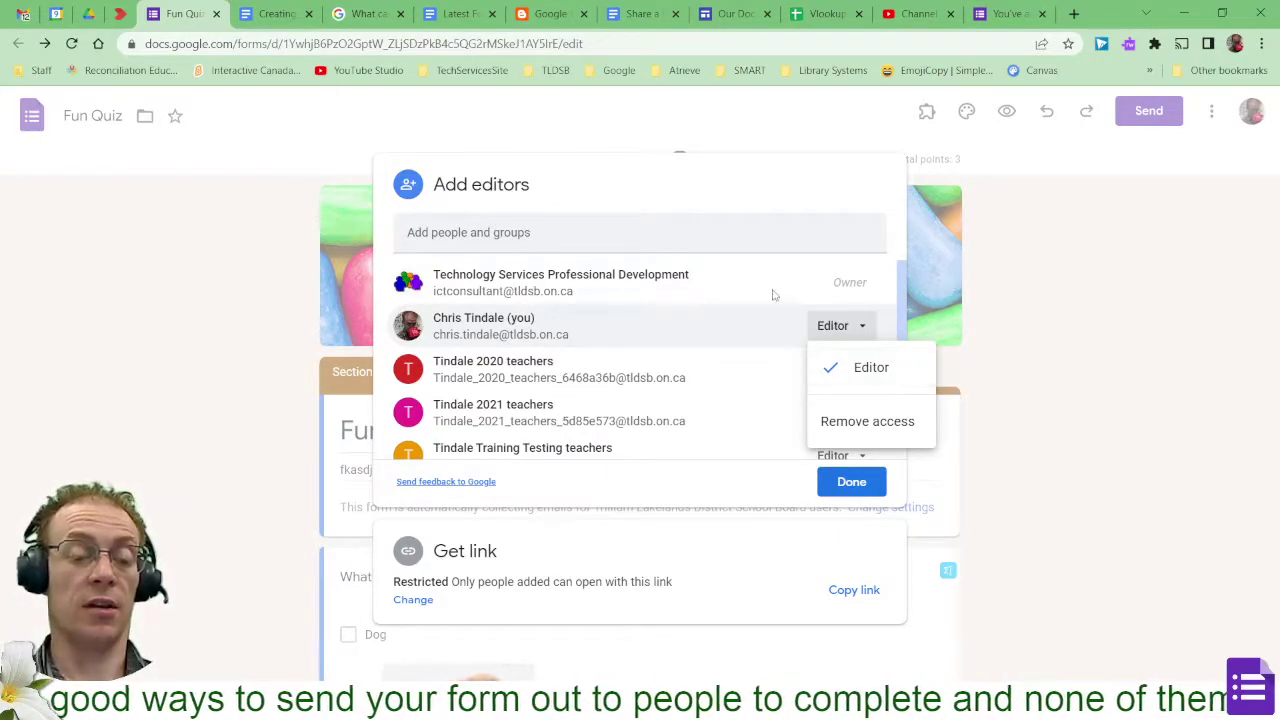
left_click(848, 482)
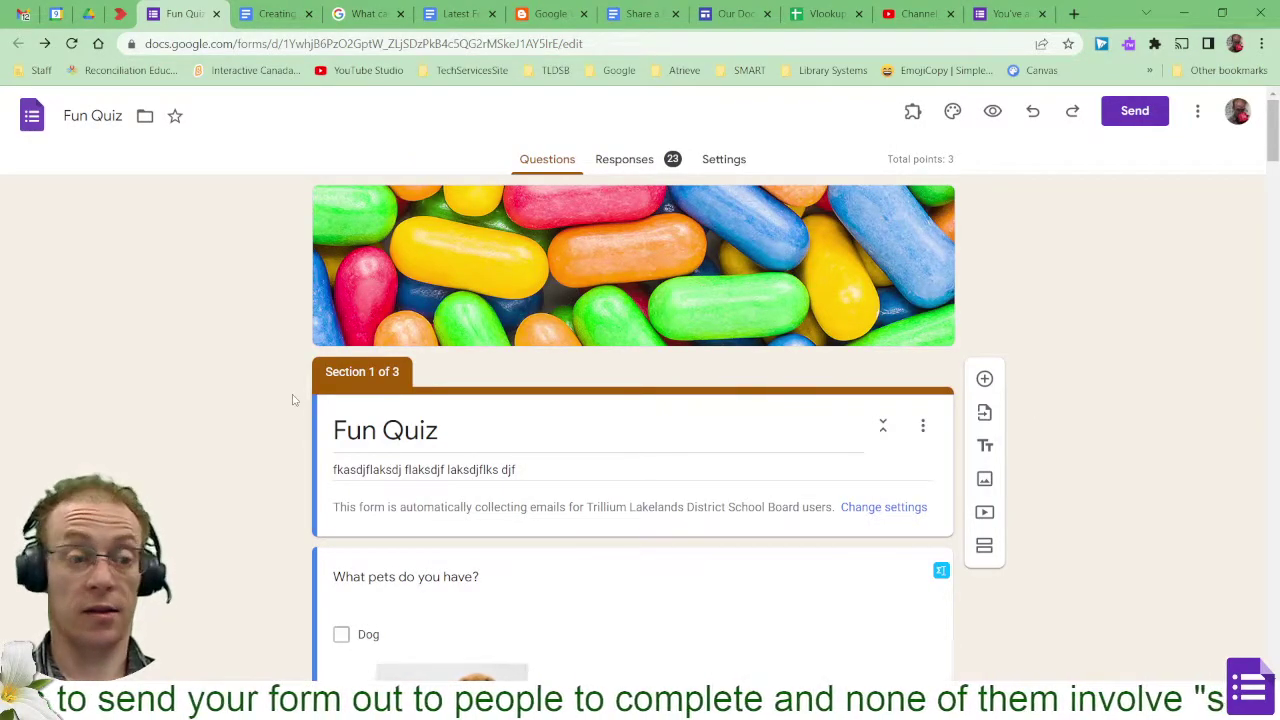
Step: Open the "What pets do you have?" question for editing and look over the form's questions
scroll(293, 400, "down", 3)
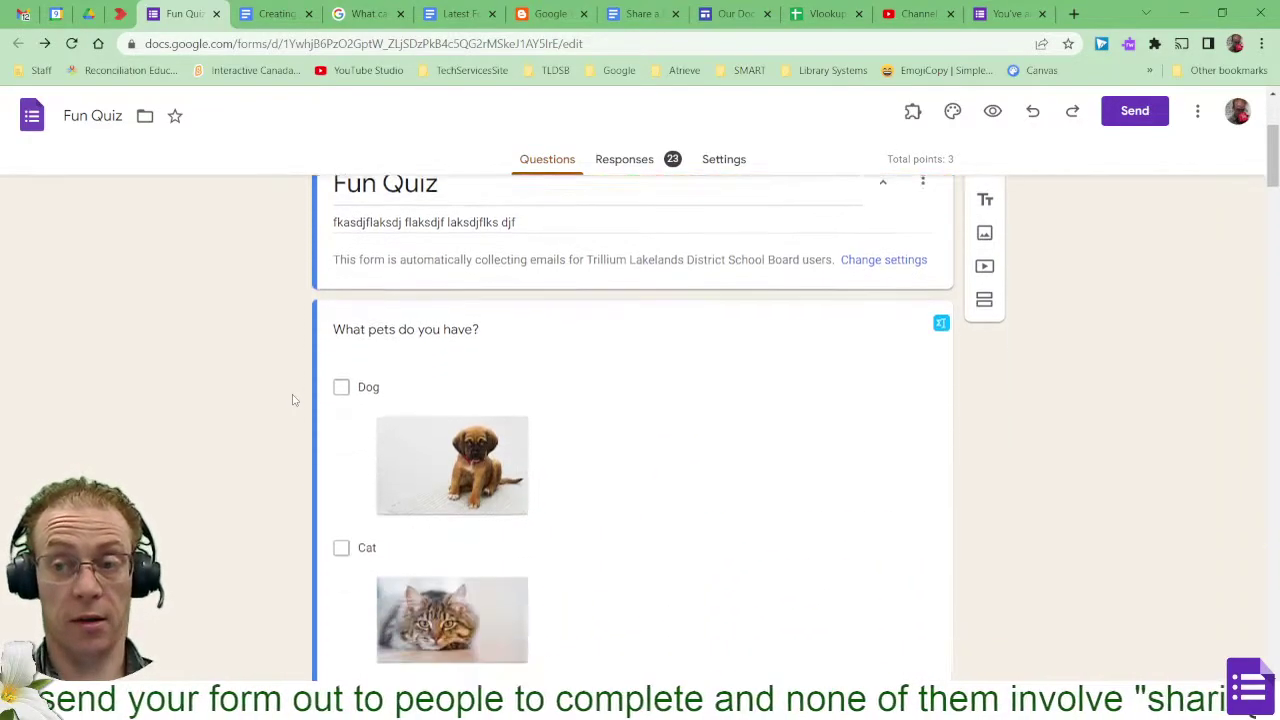
left_click(381, 335)
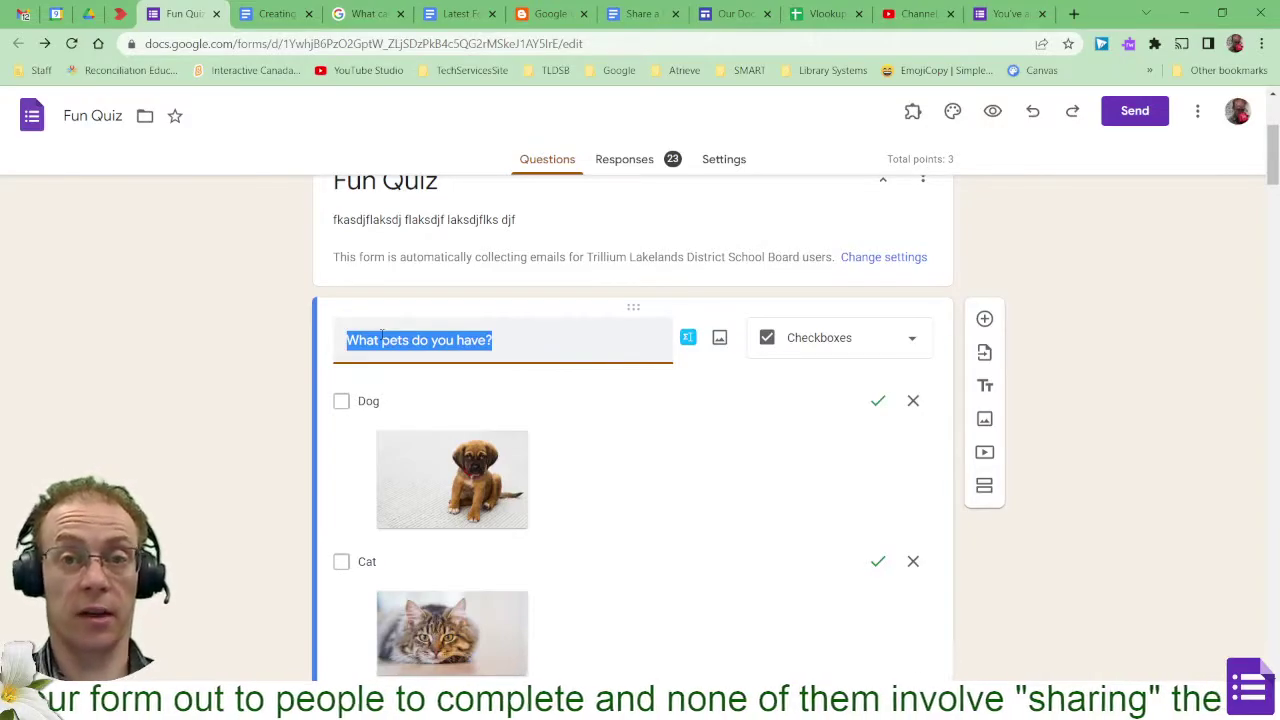
left_click(1130, 318)
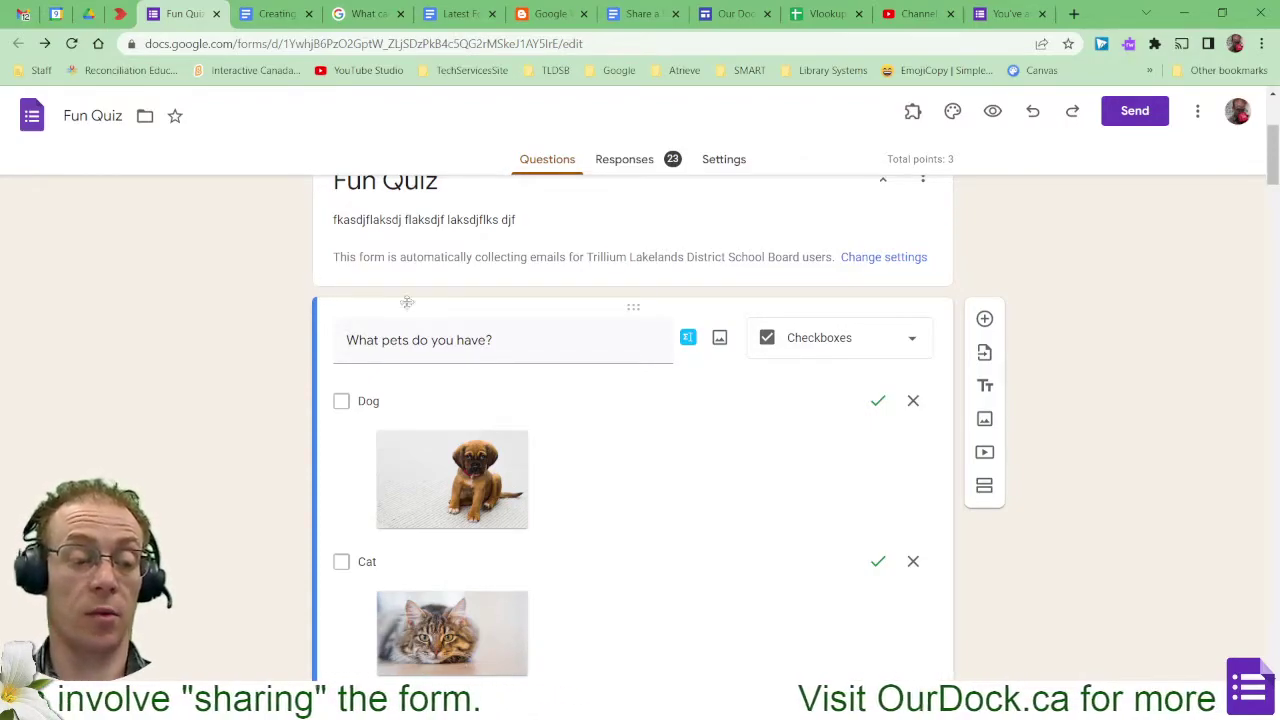
scroll(430, 320, "up", 3)
scroll(465, 343, "down", 6)
scroll(465, 343, "up", 7)
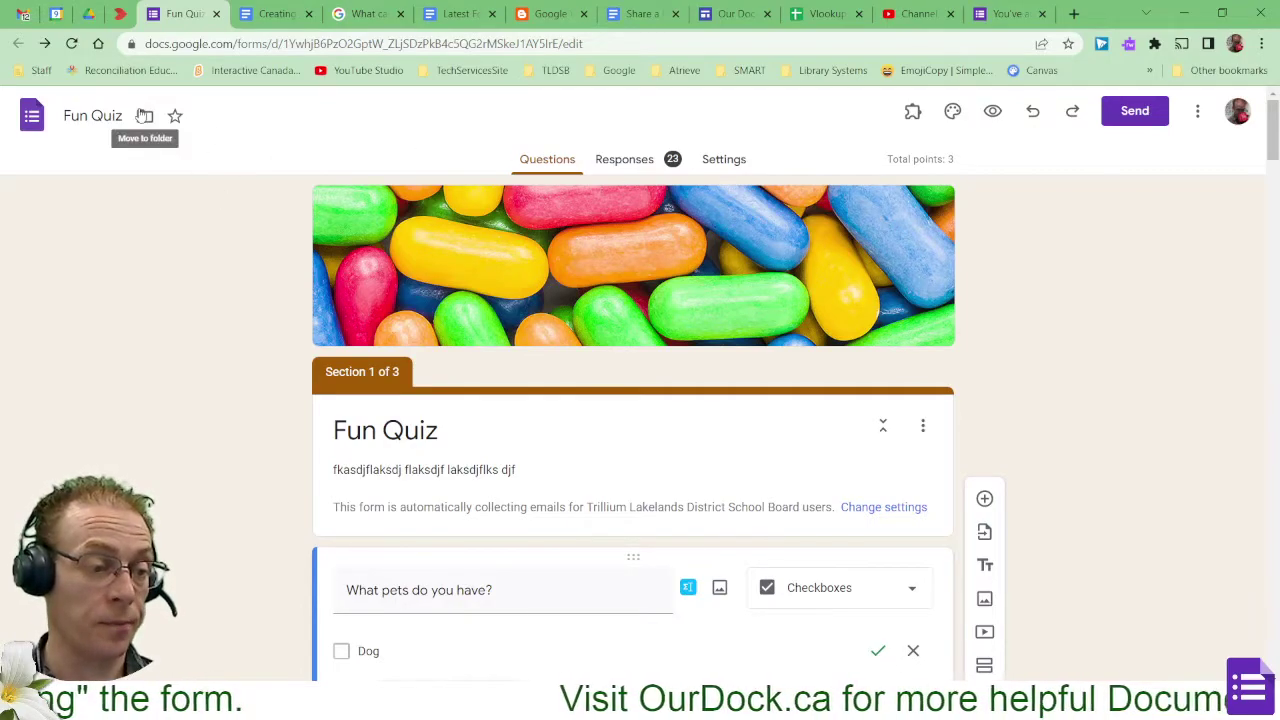
Step: Switch to Google Drive, view the sharing actions available for the Fun Quiz file and return to the form
left_click(88, 14)
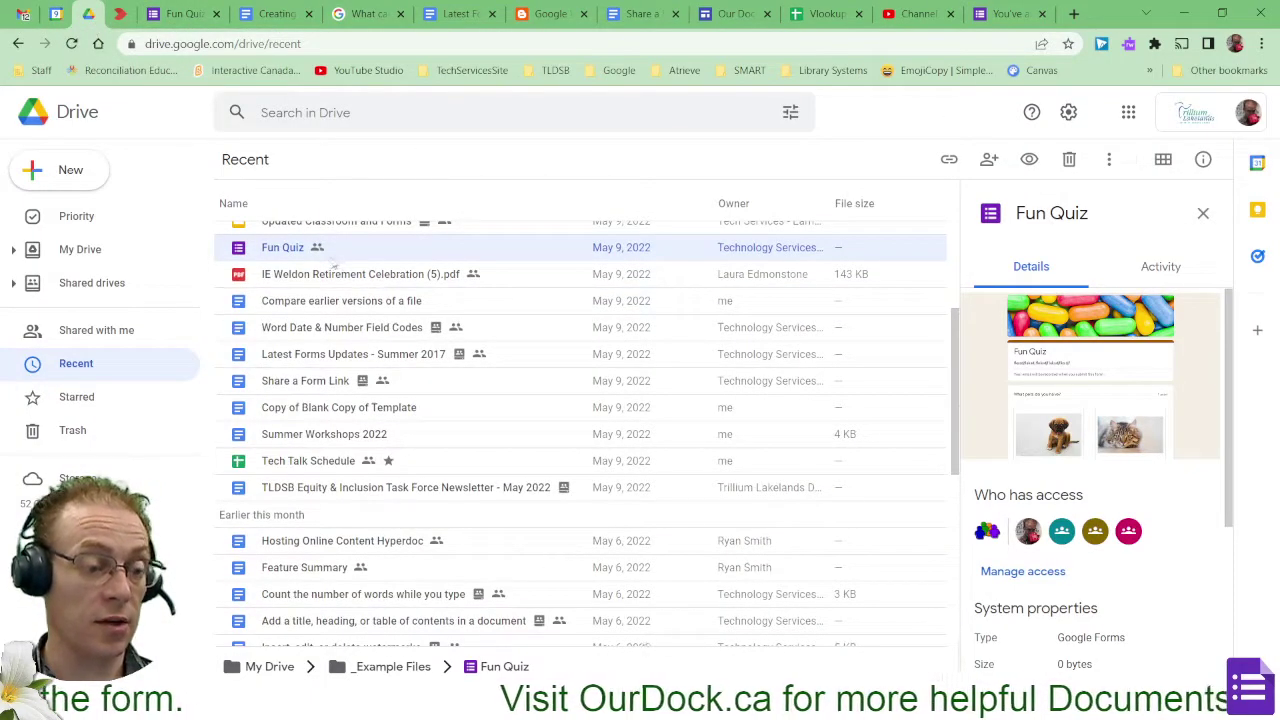
right_click(299, 256)
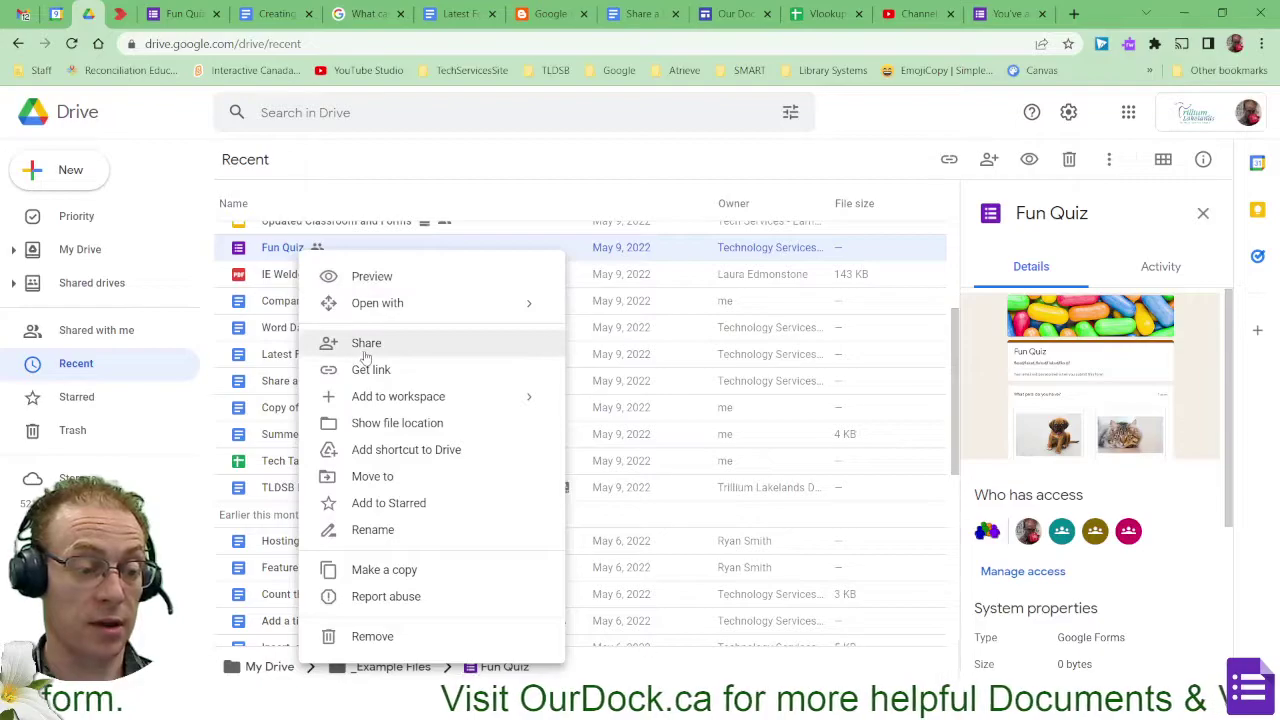
left_click(190, 14)
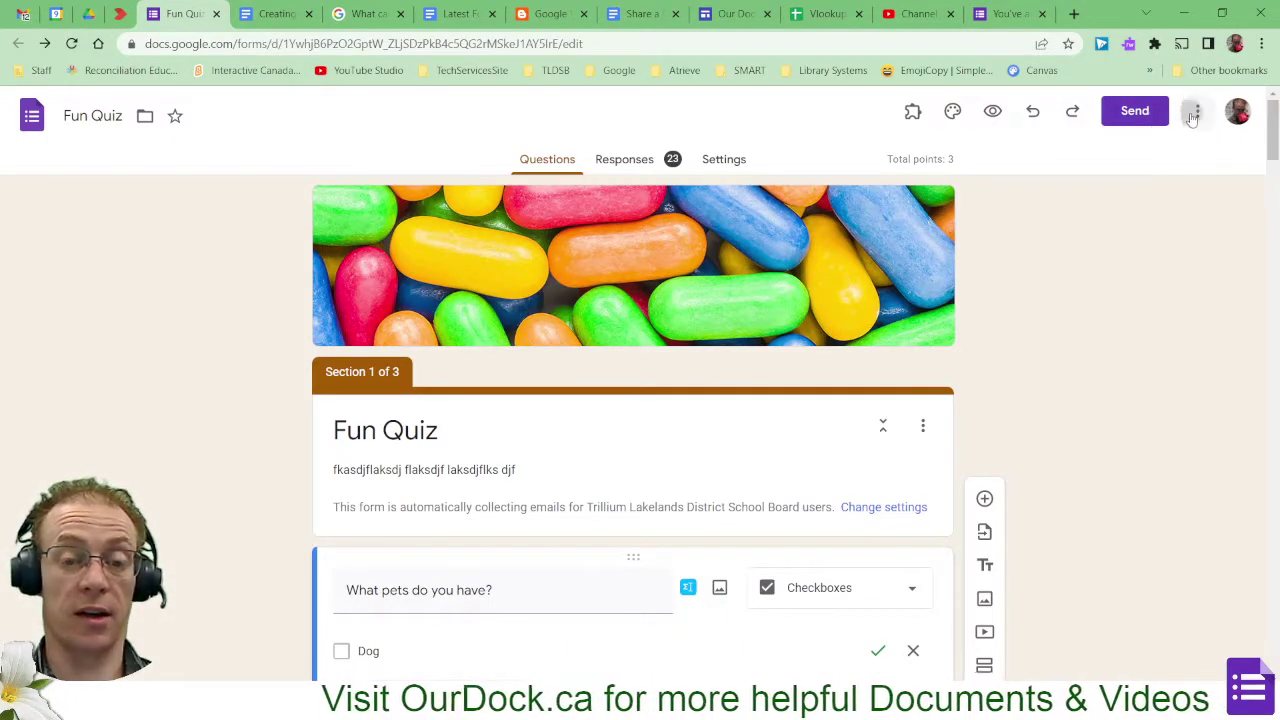
Step: Check the form's Add collaborators option without using it and reopen the options for sending the form
left_click(1196, 112)
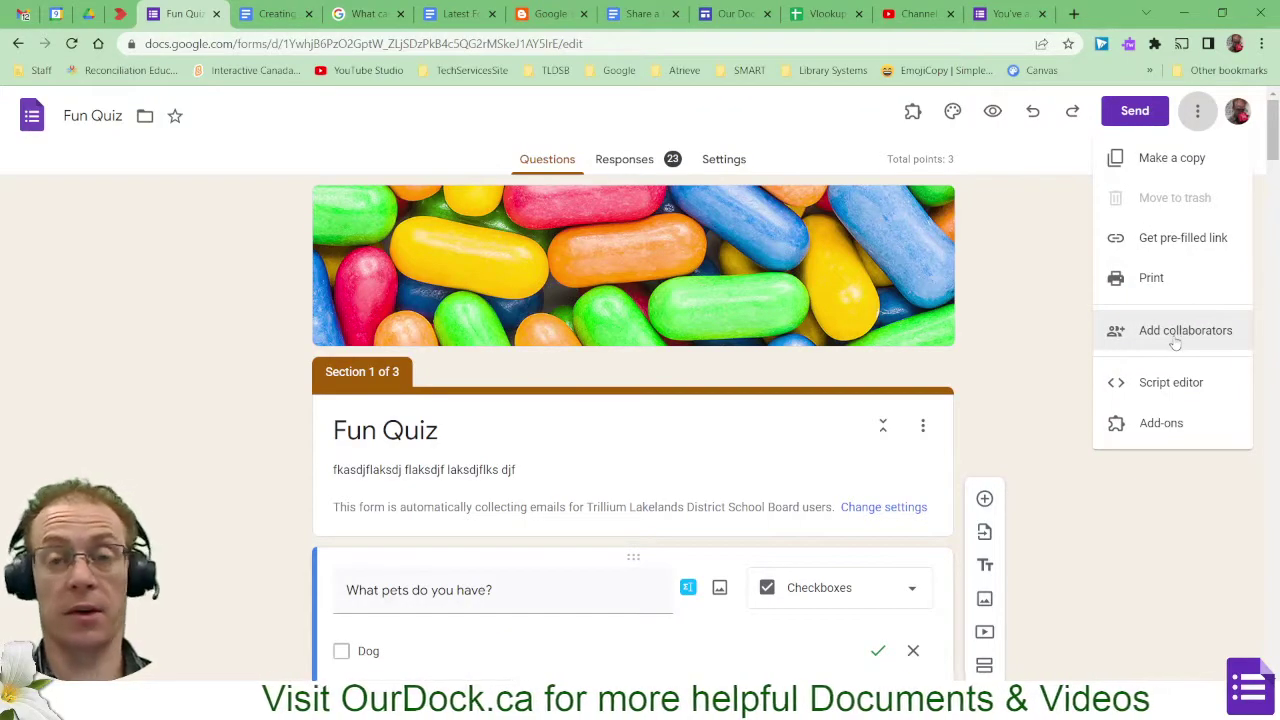
left_click(1040, 361)
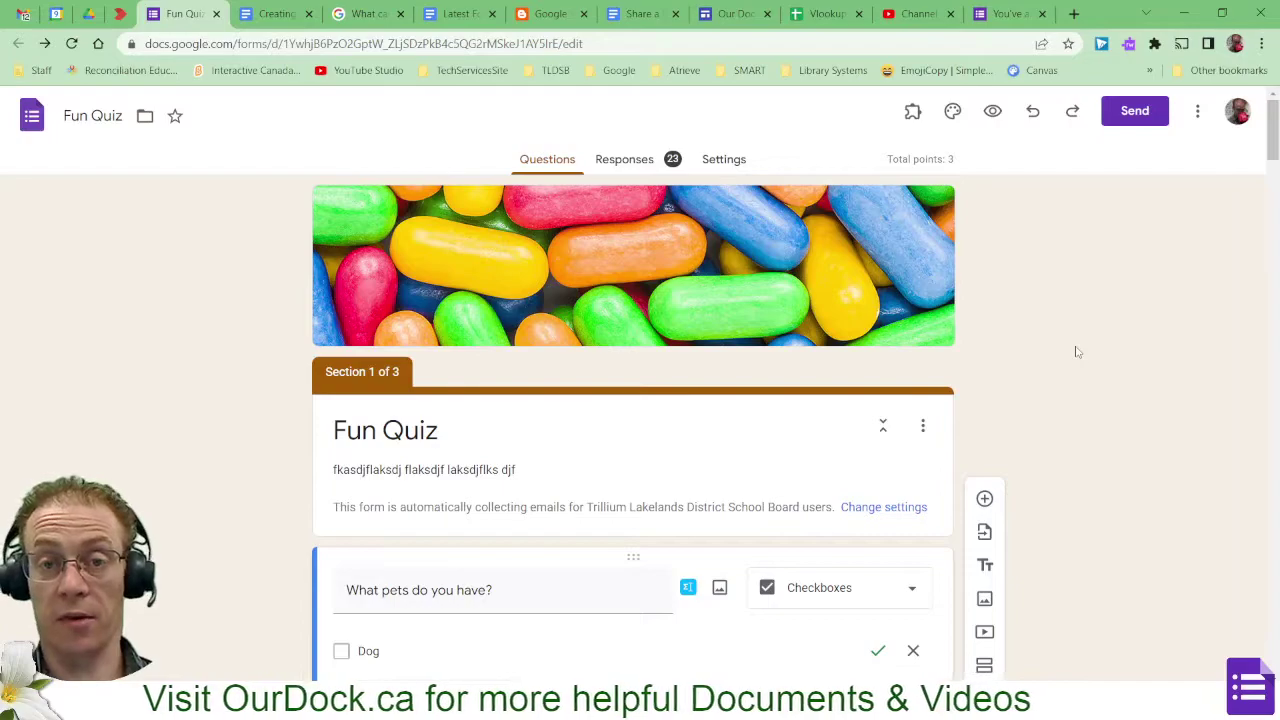
left_click(1136, 112)
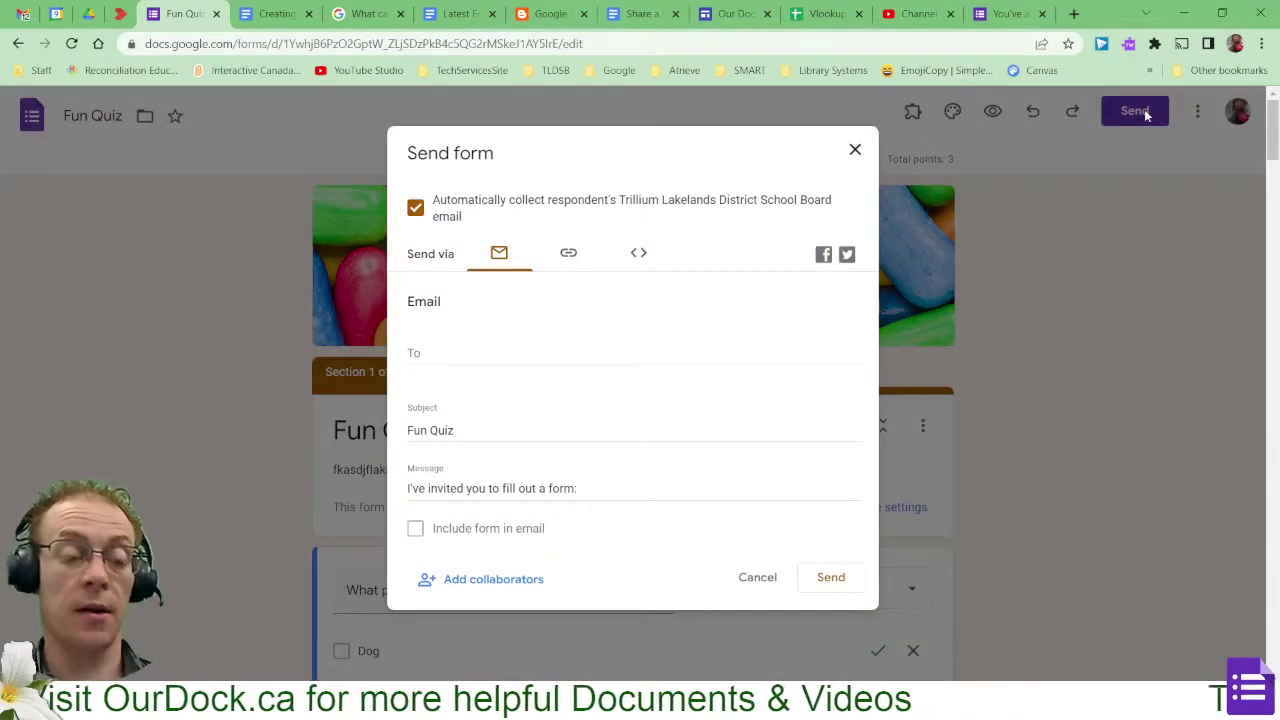